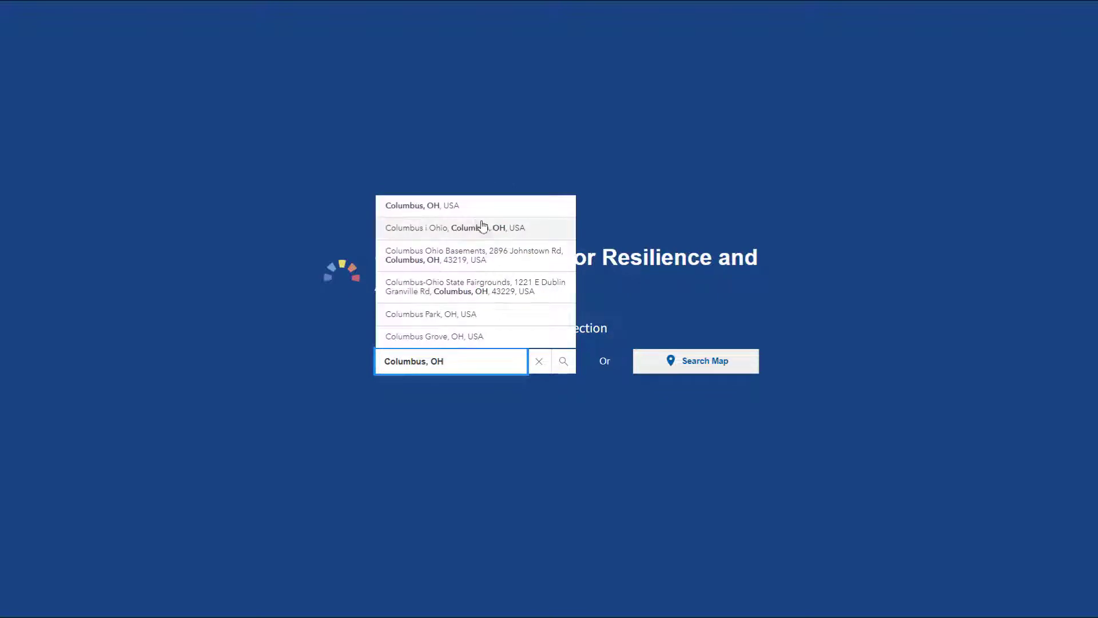
# Step: Choose the 'Columbus, OH, USA' suggestion to load Franklin County, OH climate projections
pyautogui.click(472, 206)
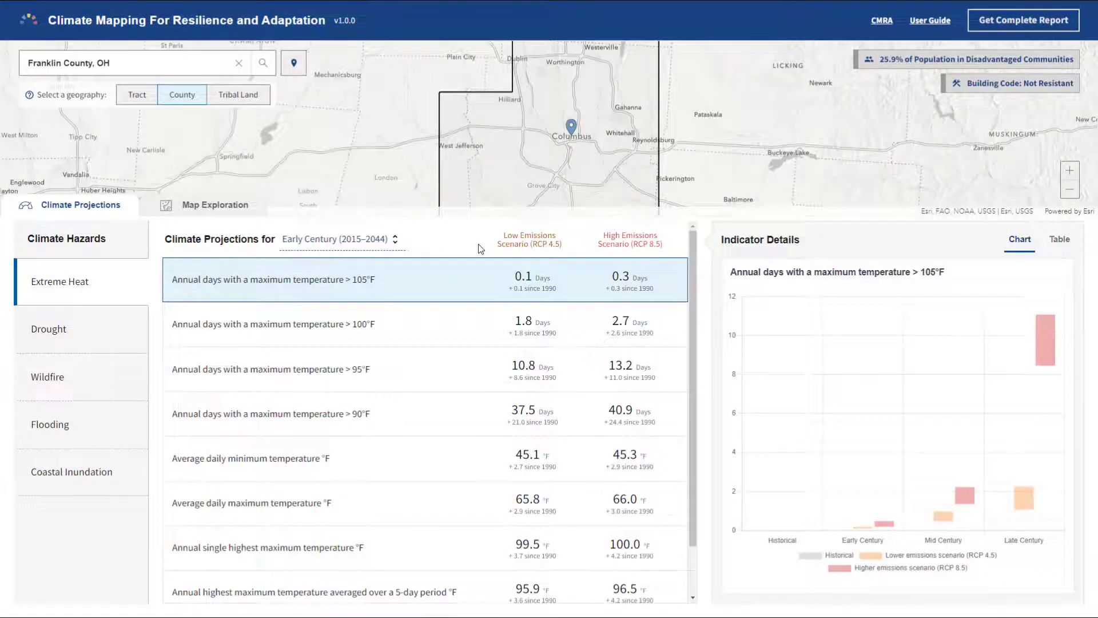
# Step: Switch geography to Tract and select the tract near Columbus State Community College
pyautogui.click(127, 97)
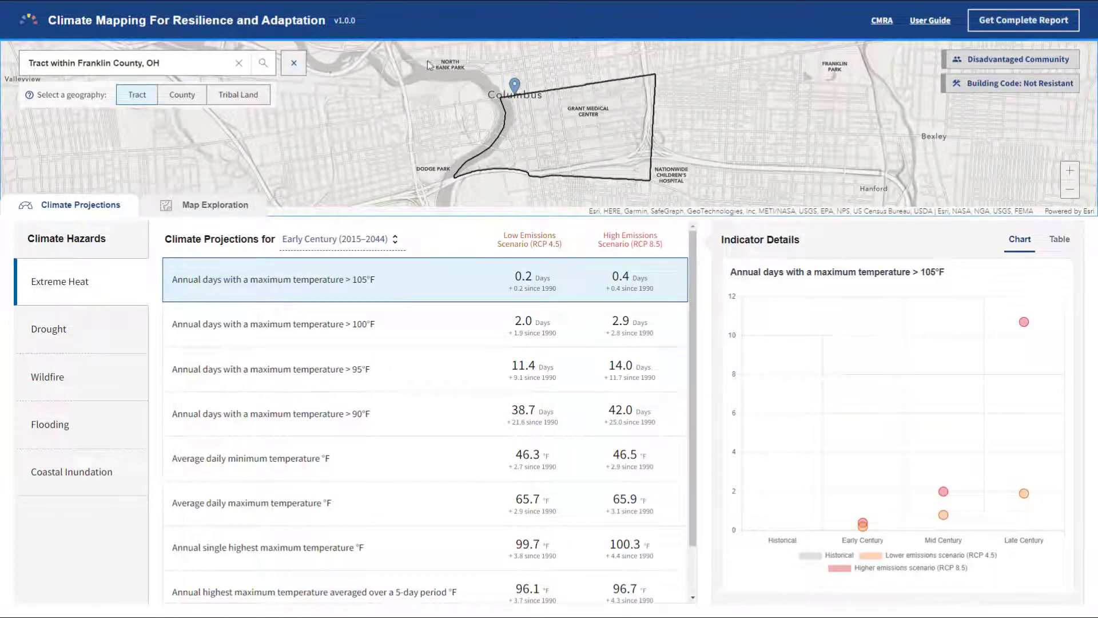
pyautogui.click(535, 63)
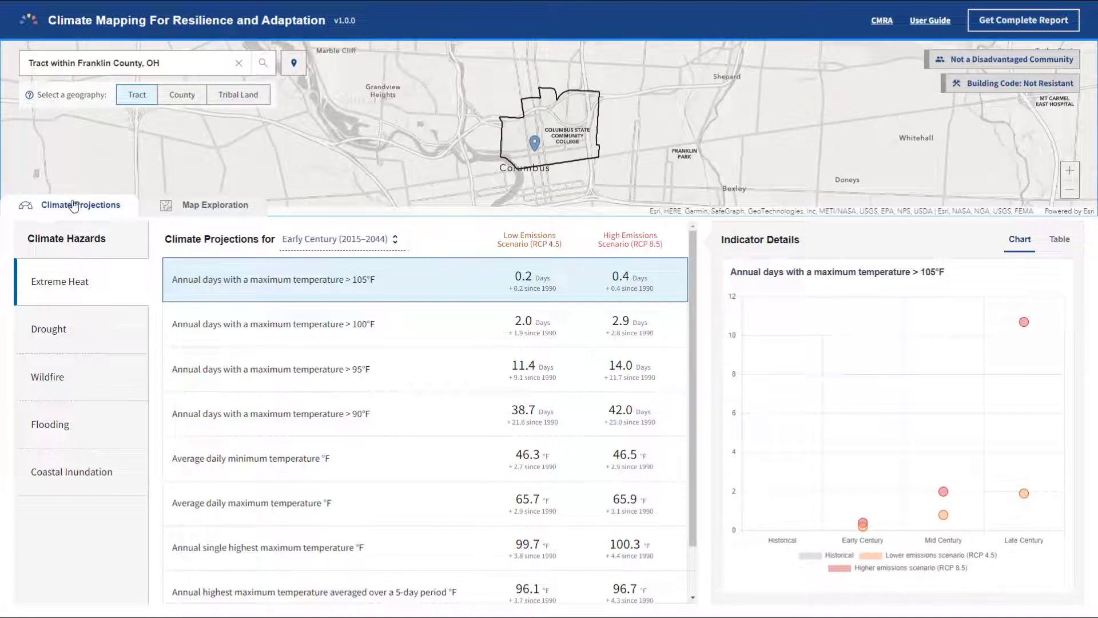
pyautogui.click(64, 332)
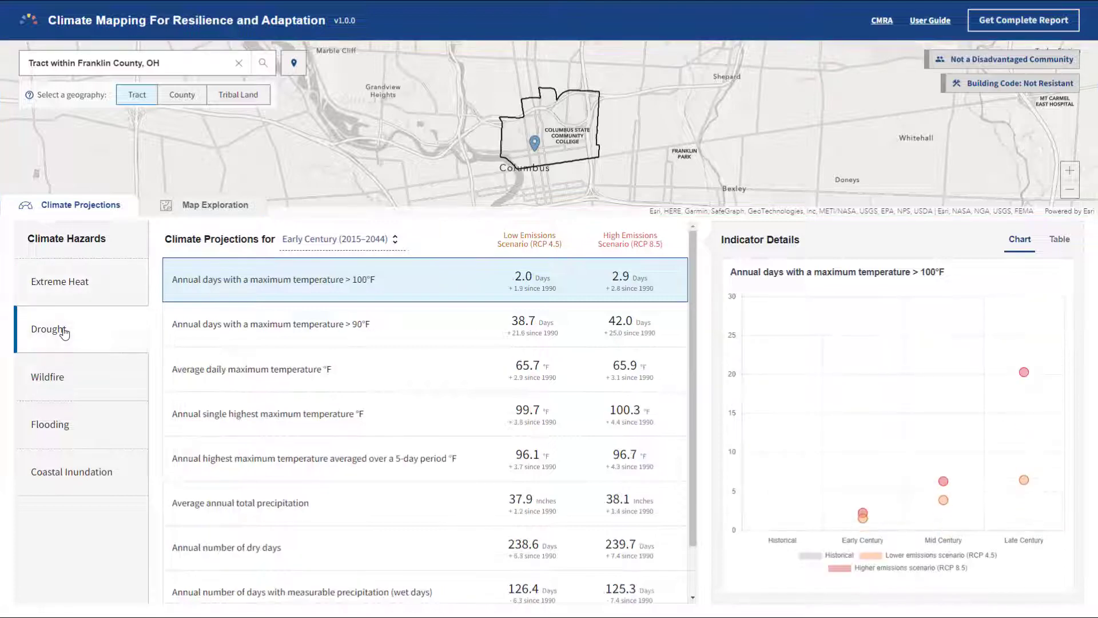
pyautogui.click(63, 376)
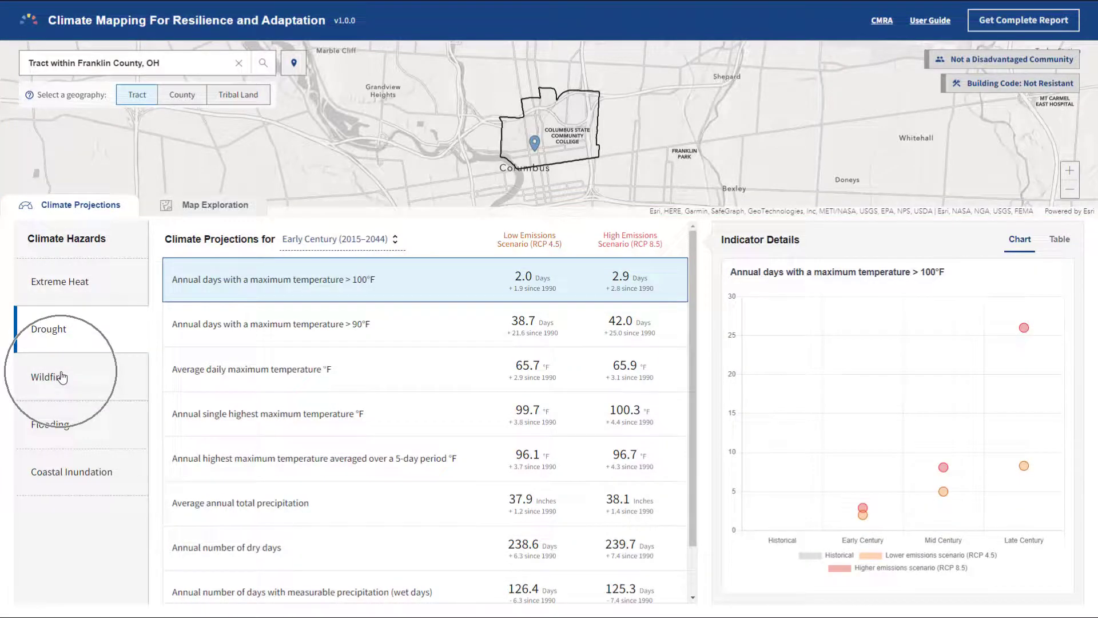
pyautogui.click(62, 429)
pyautogui.click(67, 475)
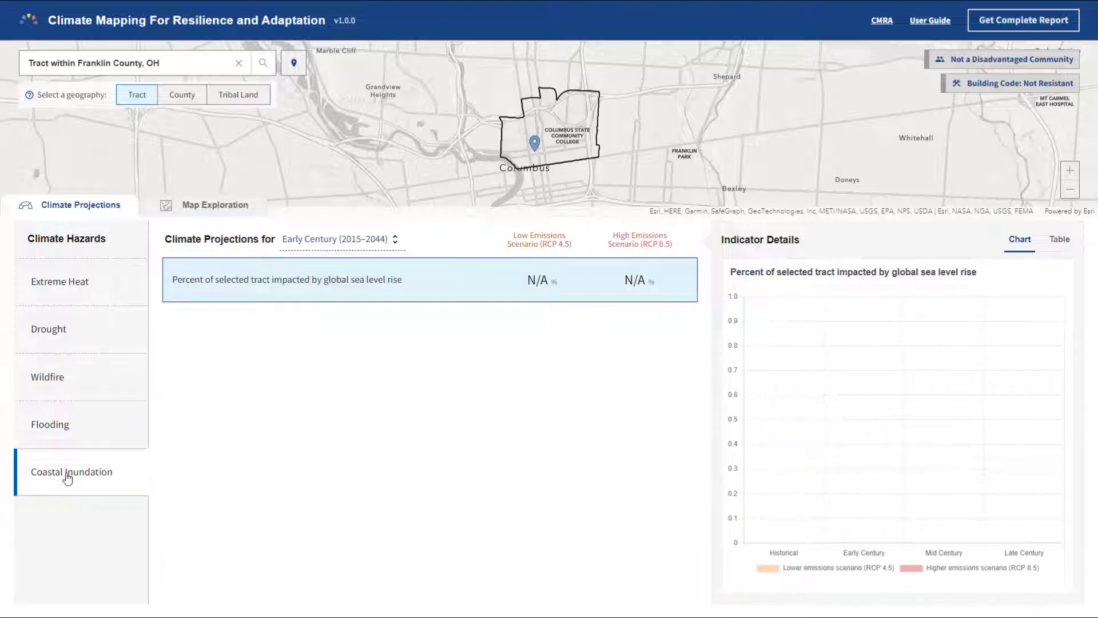
pyautogui.click(71, 289)
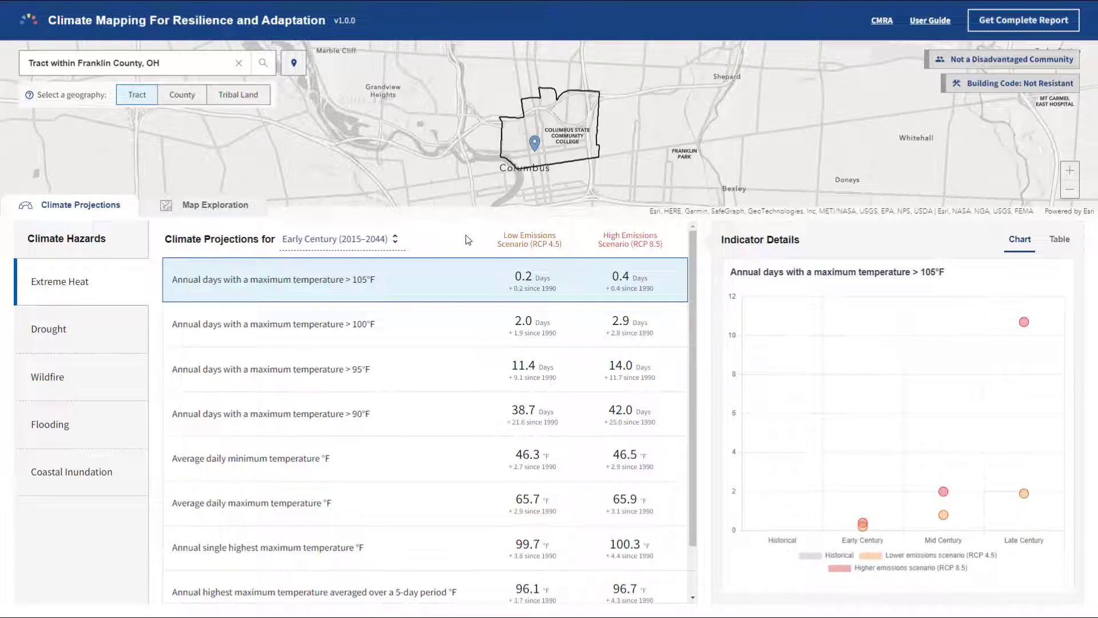
# Step: Change the projection period to Mid Century, then to Late Century (2070–2099)
pyautogui.click(359, 239)
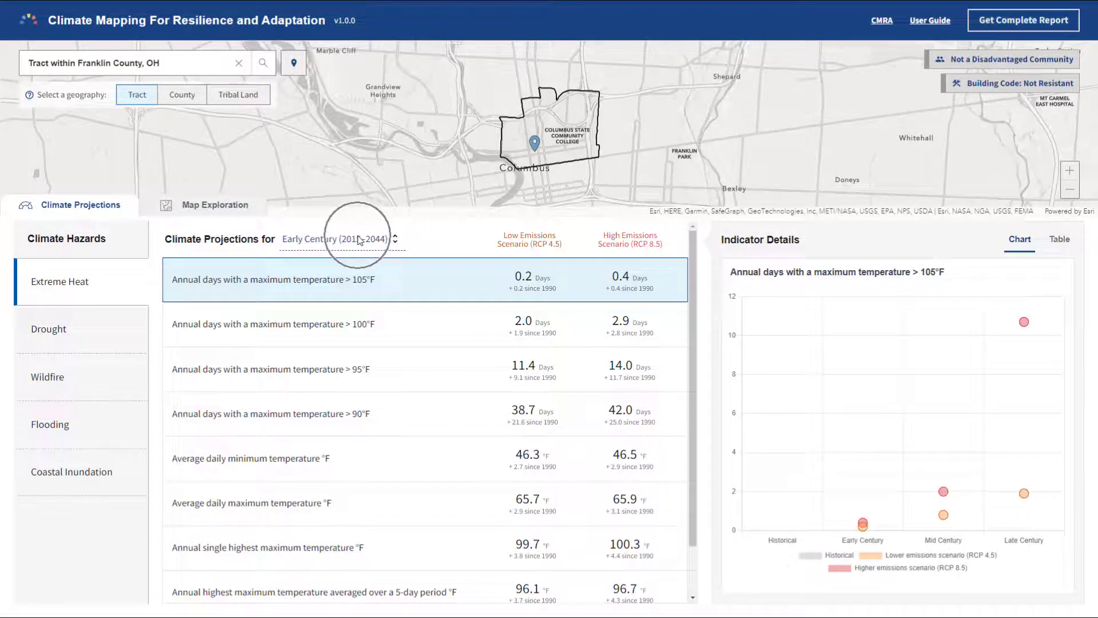
pyautogui.click(348, 259)
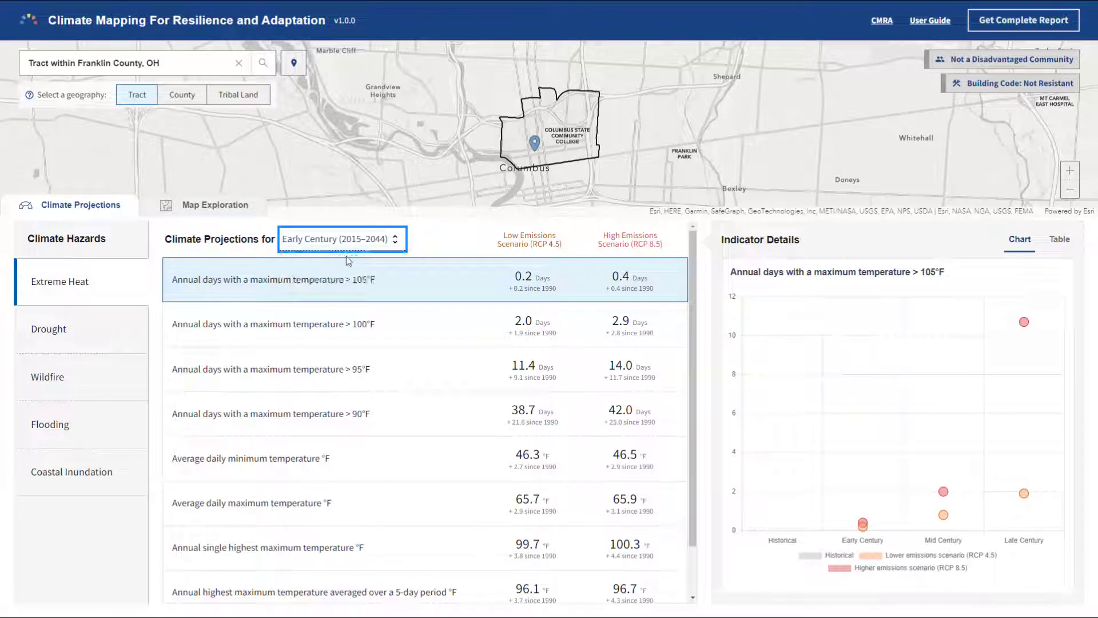
pyautogui.click(349, 245)
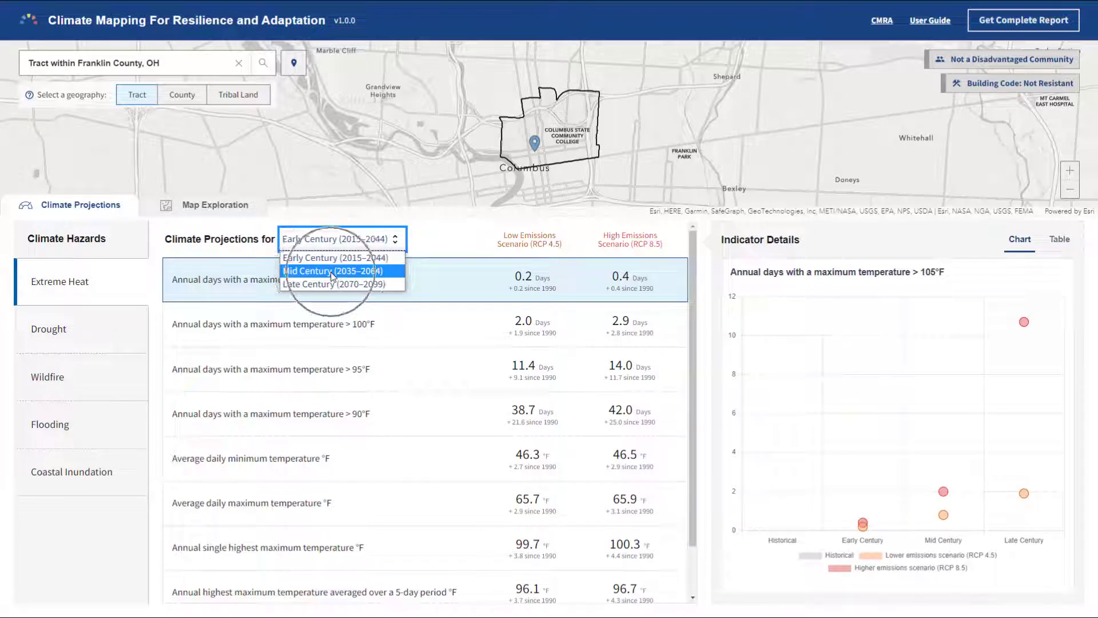
pyautogui.click(334, 272)
pyautogui.click(378, 246)
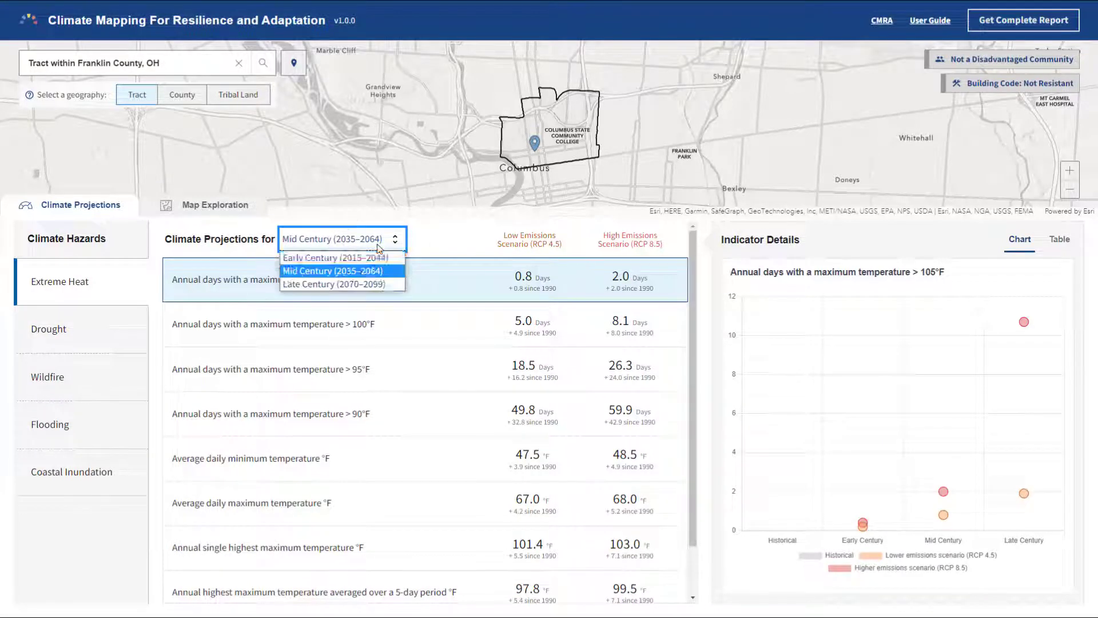
pyautogui.click(347, 284)
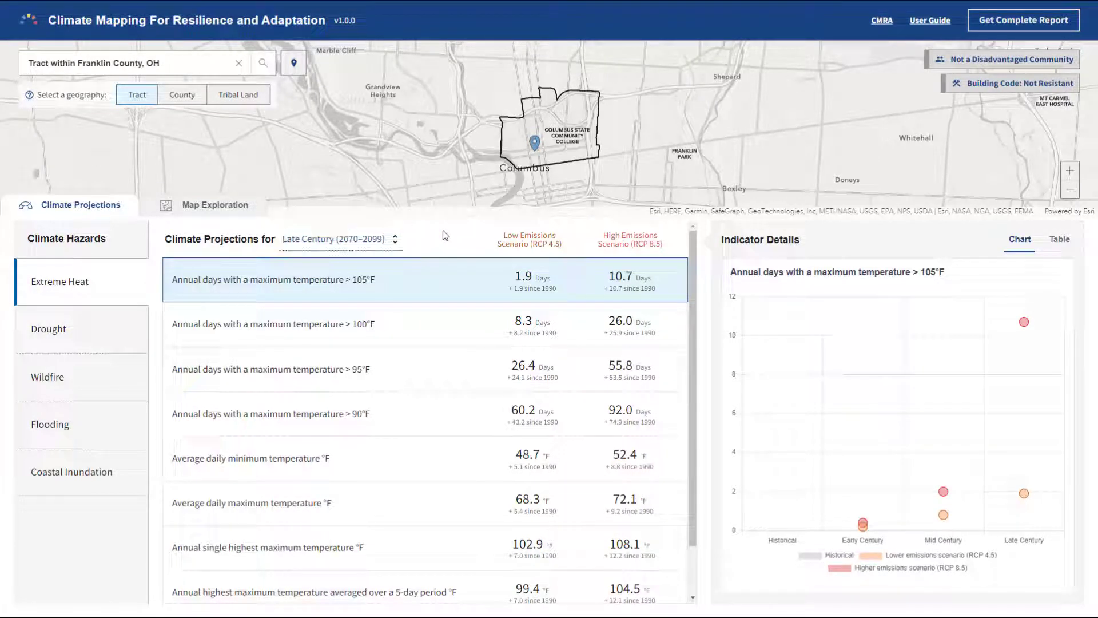
# Step: Chart the tract's cooling-degree days, reaching 1,877.3 (low) and 2,601.2 (high) degree days
pyautogui.click(395, 371)
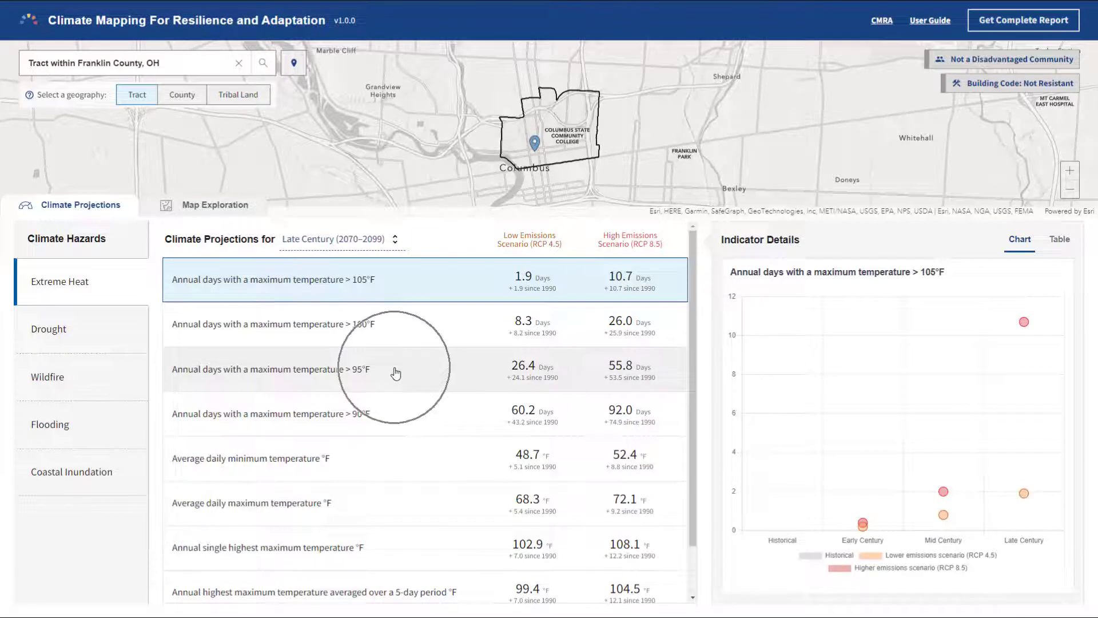
pyautogui.click(388, 461)
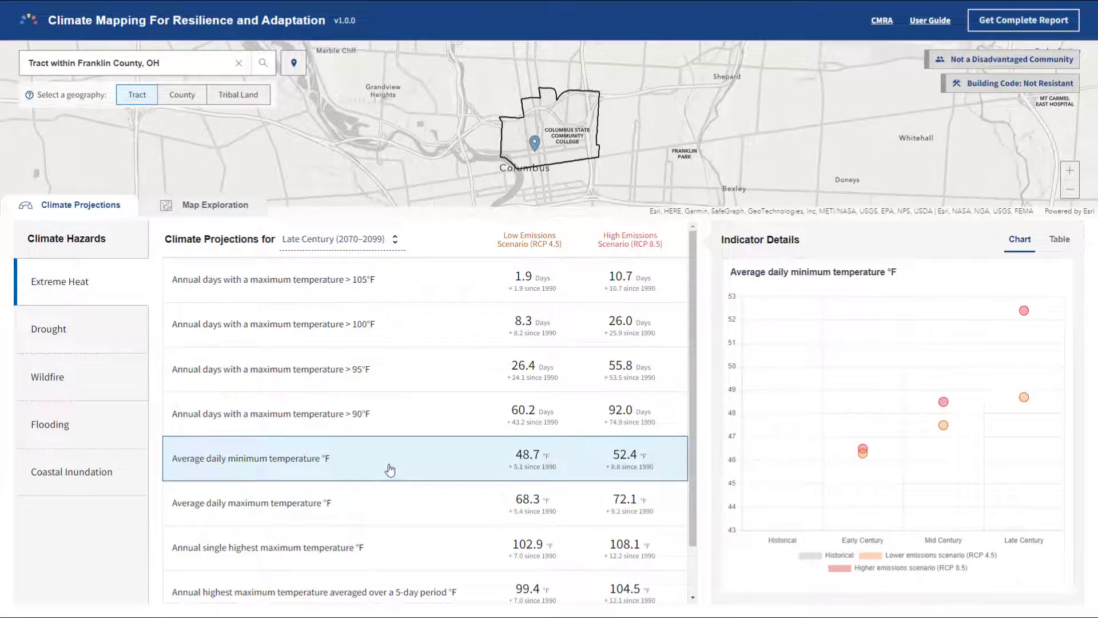
pyautogui.click(385, 548)
pyautogui.scroll(-1, 385, 546)
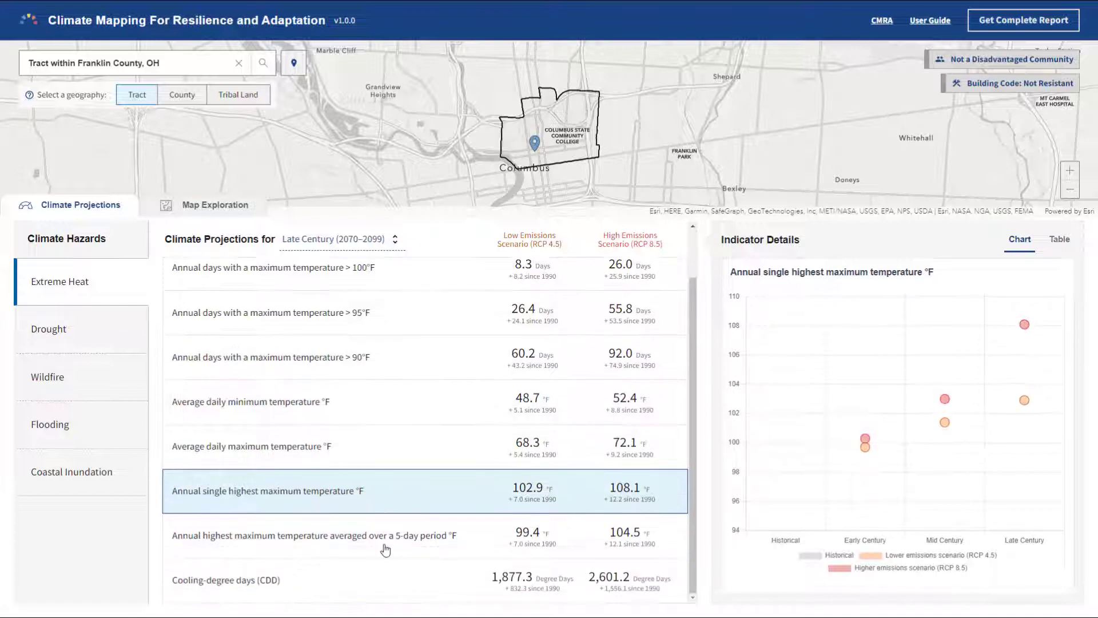
pyautogui.click(388, 590)
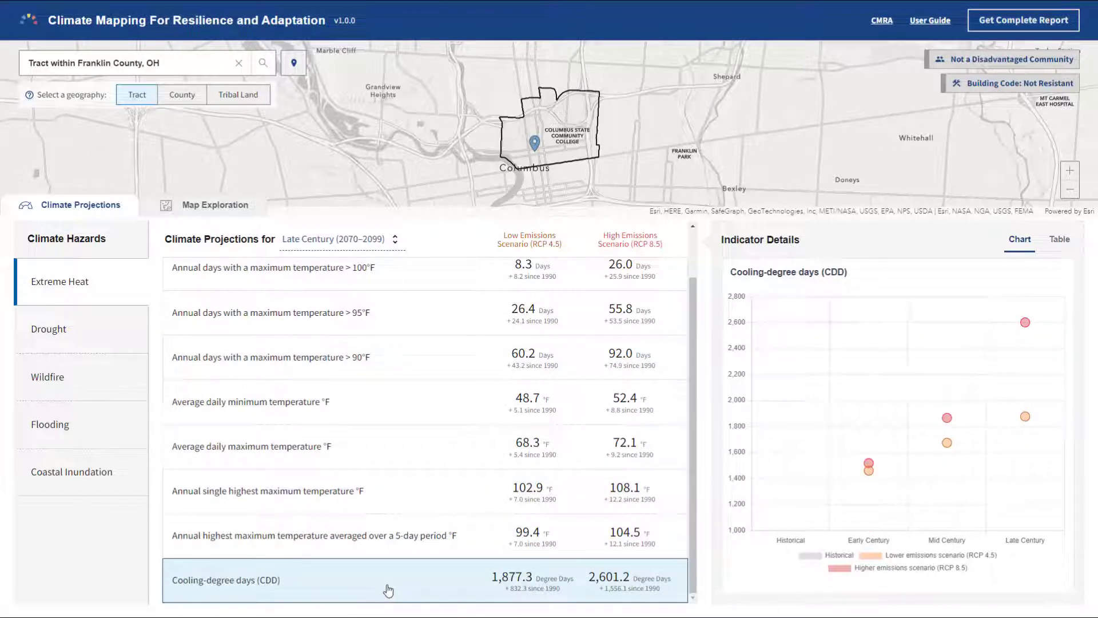
pyautogui.moveTo(870, 476)
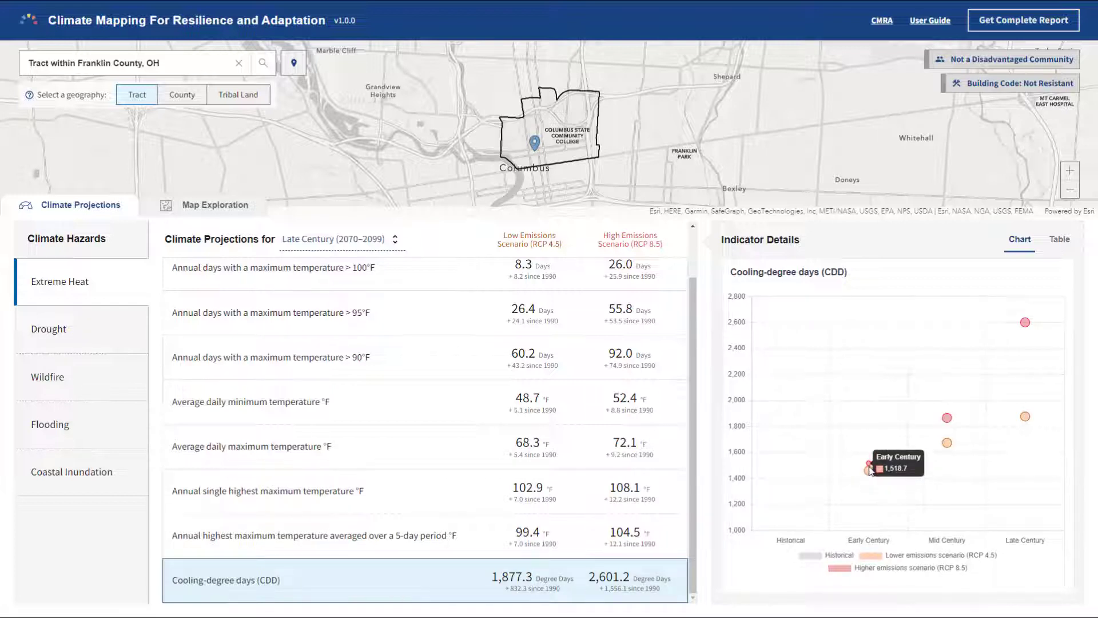
pyautogui.moveTo(947, 420)
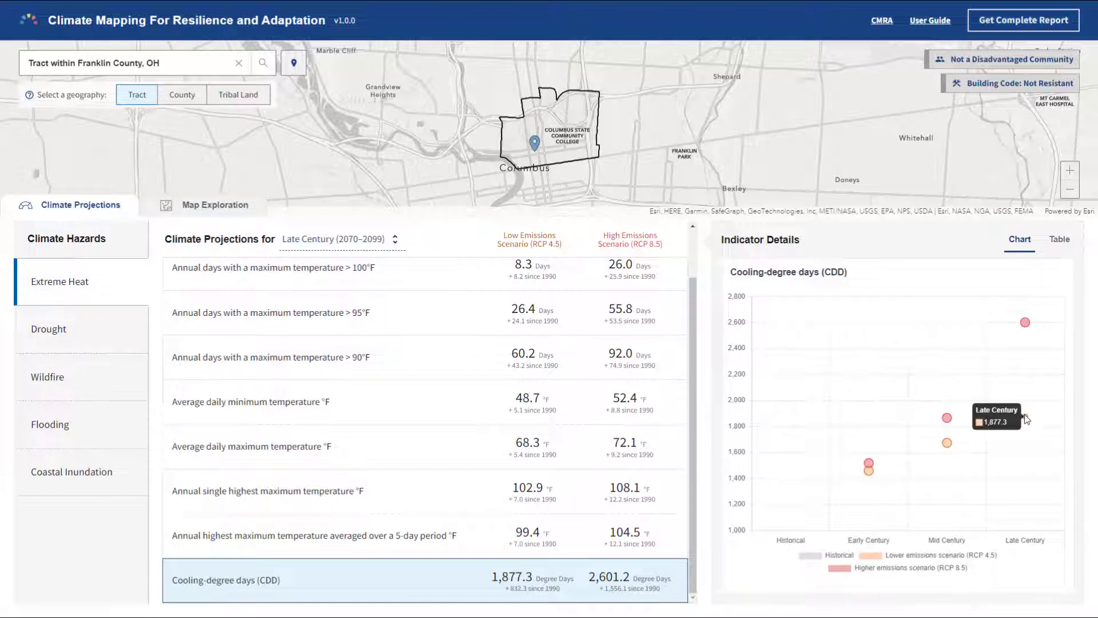
pyautogui.moveTo(1026, 324)
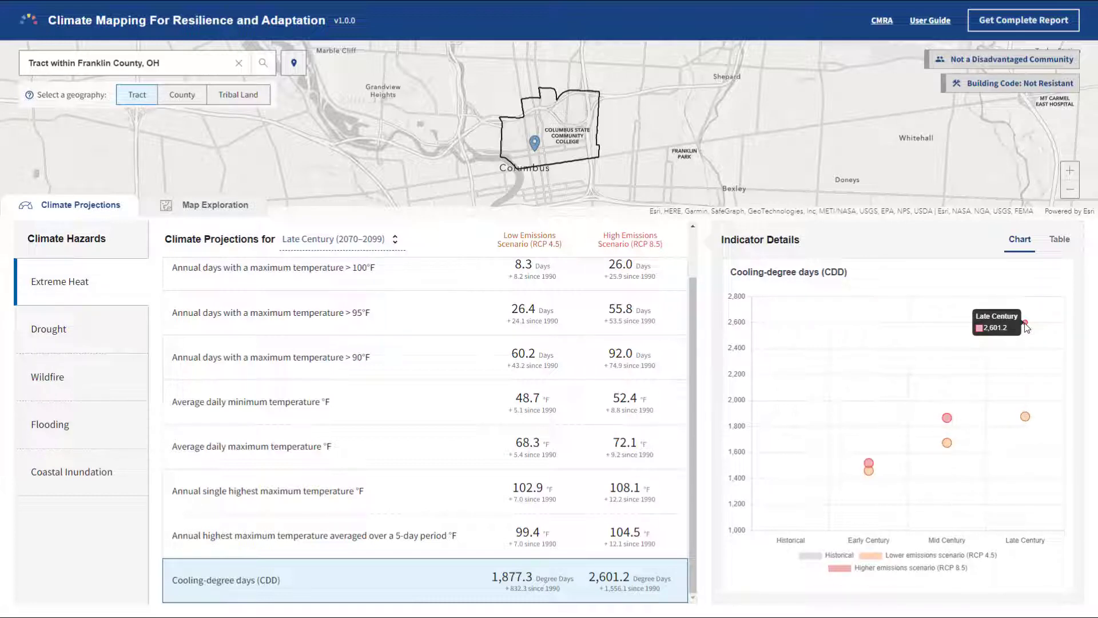
pyautogui.click(1063, 247)
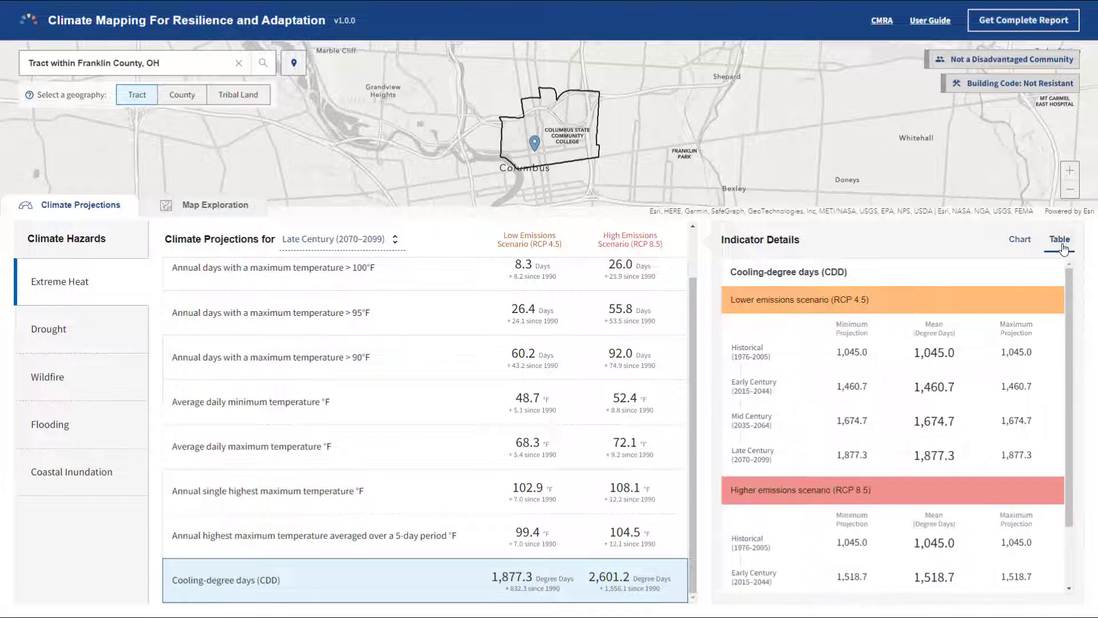
pyautogui.moveTo(1071, 281); pyautogui.dragTo(1068, 416)
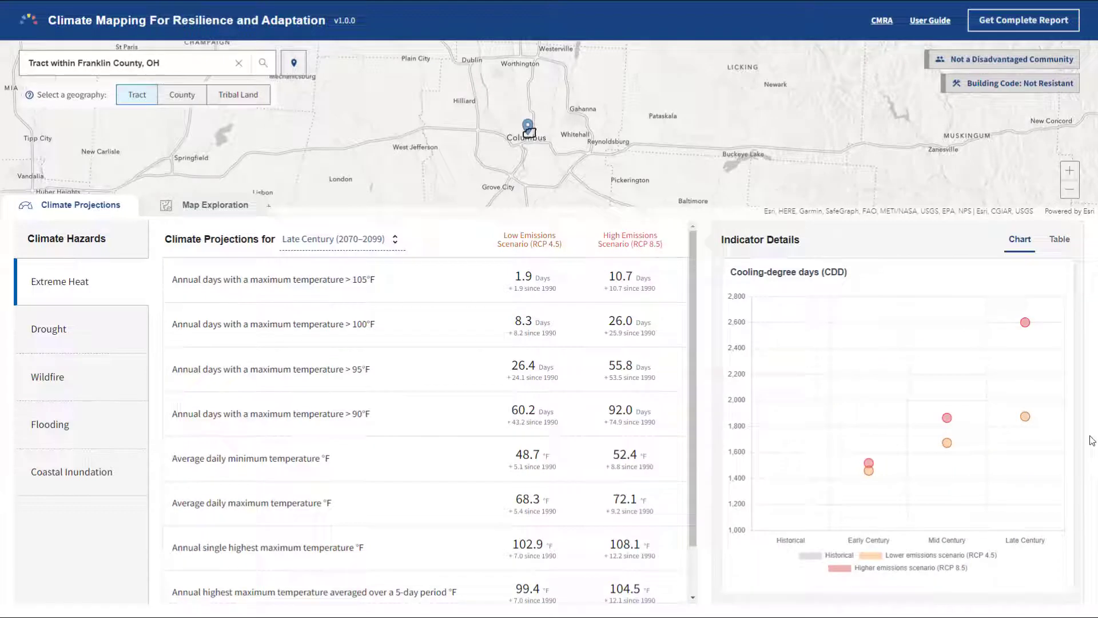
# Step: In Map Exploration, map annual days with maximum temperature above 90°F
pyautogui.click(218, 210)
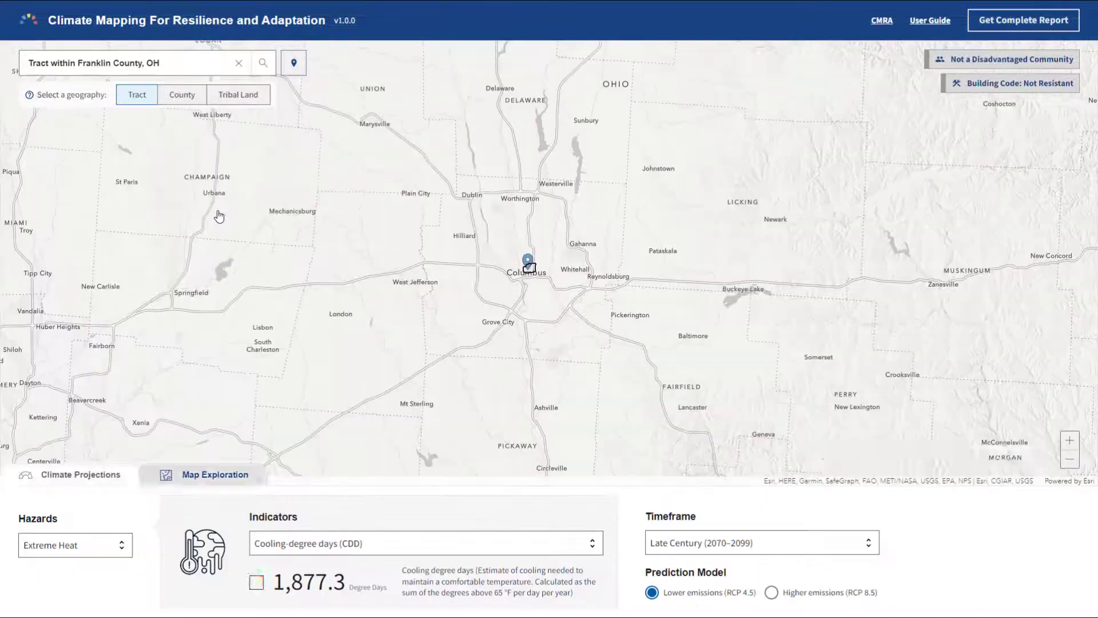
pyautogui.click(426, 544)
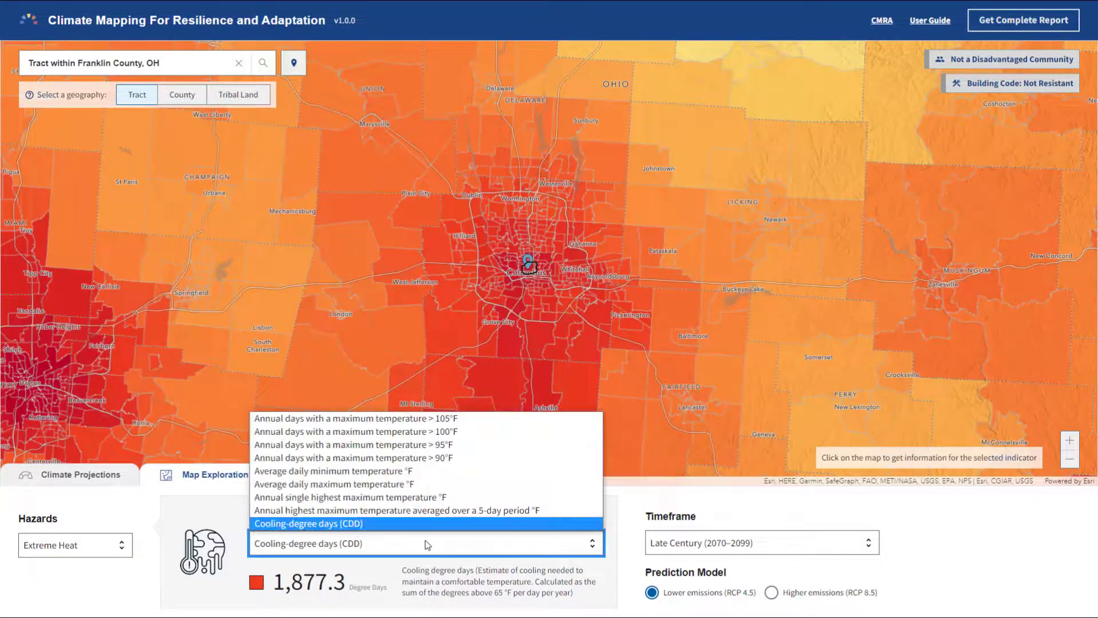
pyautogui.click(424, 458)
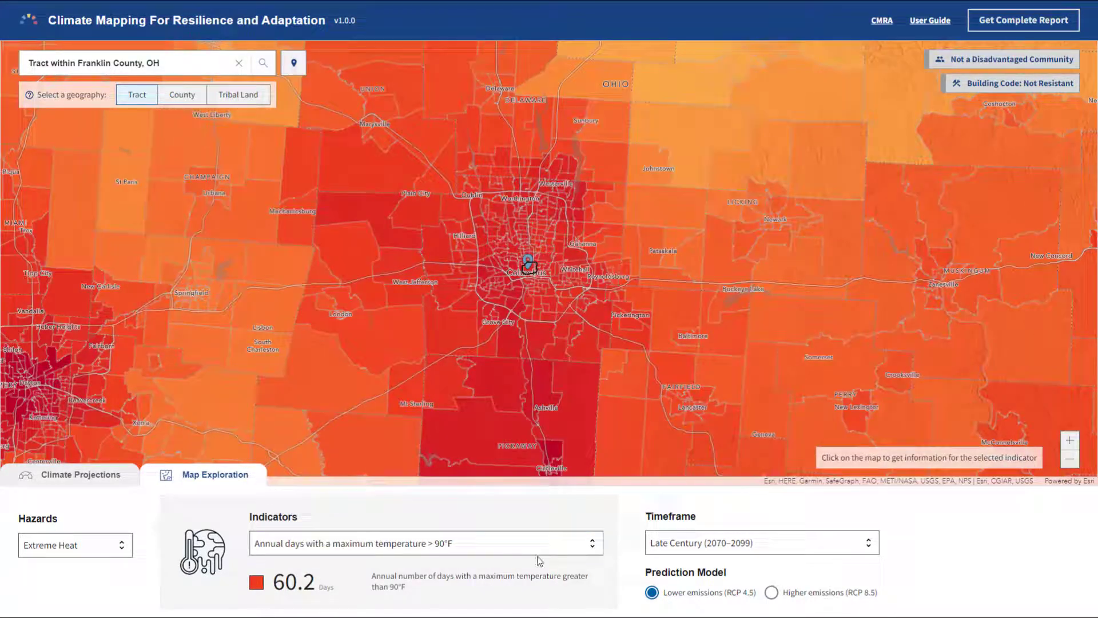
# Step: Map Flooding and check zones near the tract: 0.3% 100-year, 5.1% 500-year
pyautogui.click(81, 544)
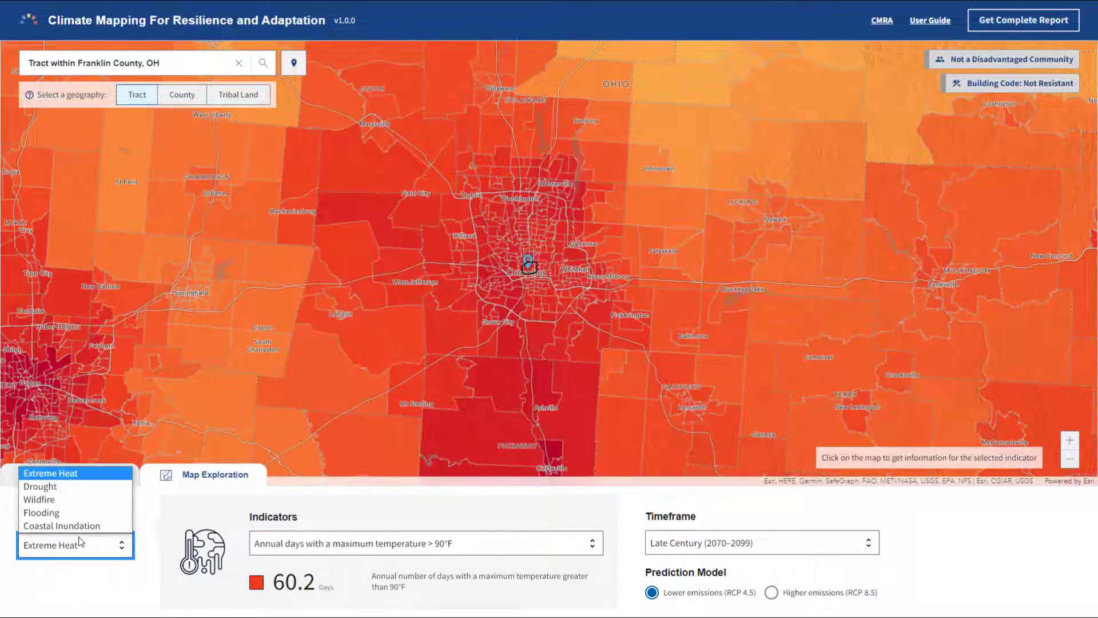
pyautogui.click(78, 513)
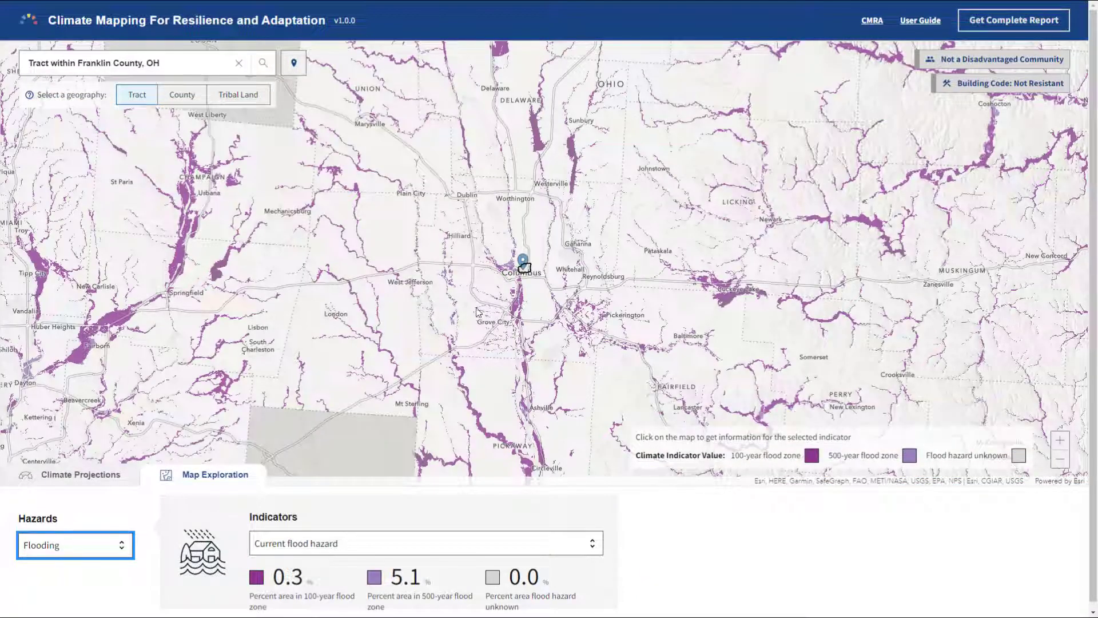
pyautogui.scroll(2, 506, 273)
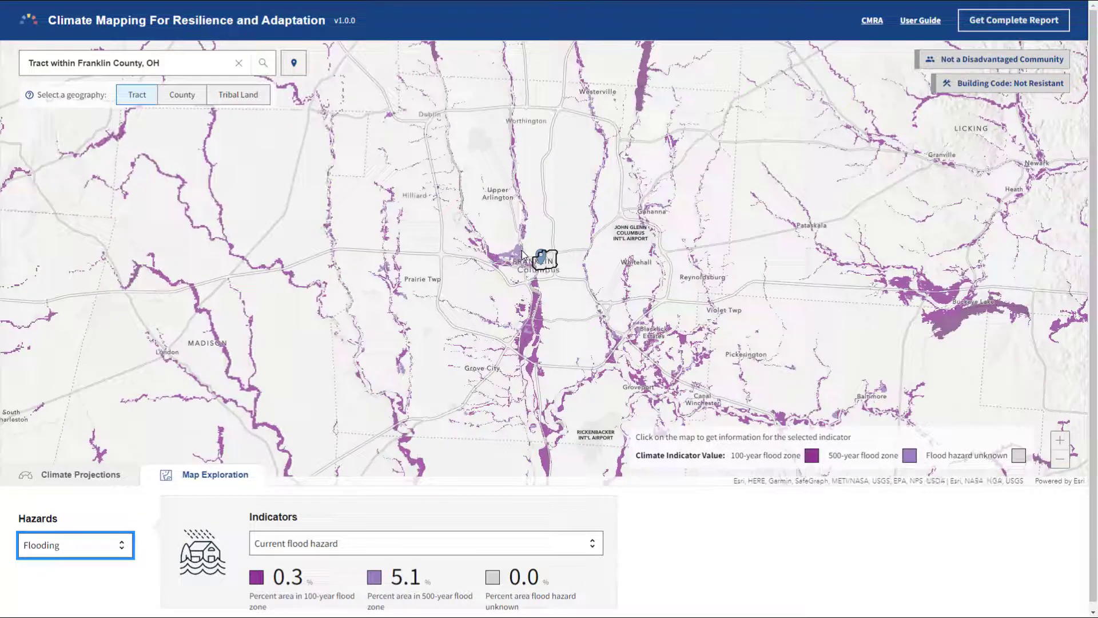
pyautogui.scroll(2, 522, 252)
pyautogui.click(516, 257)
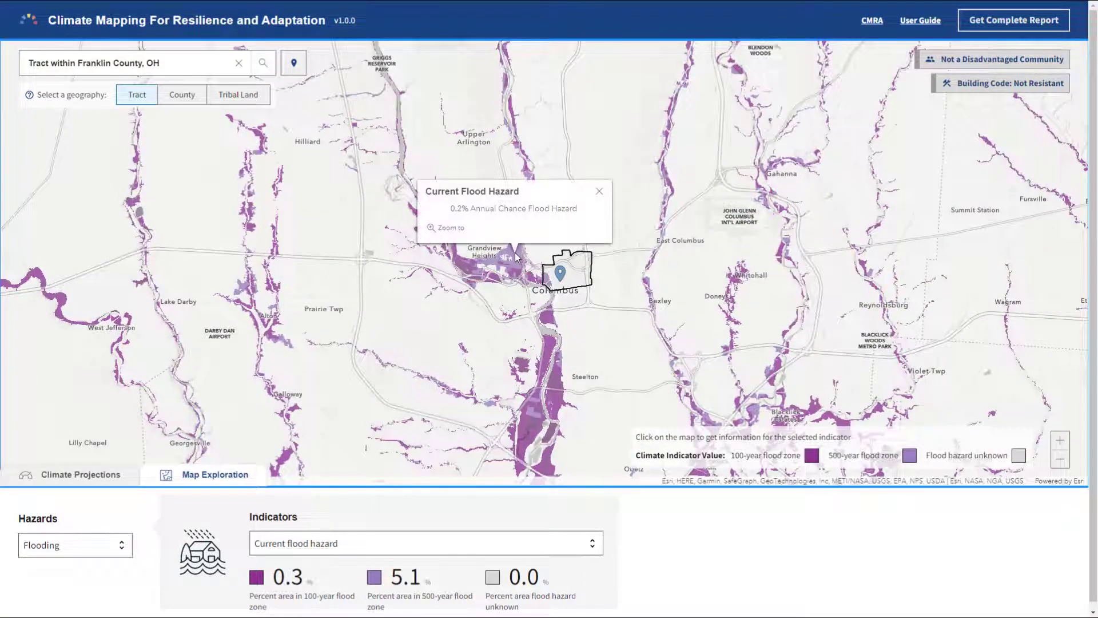
pyautogui.click(532, 278)
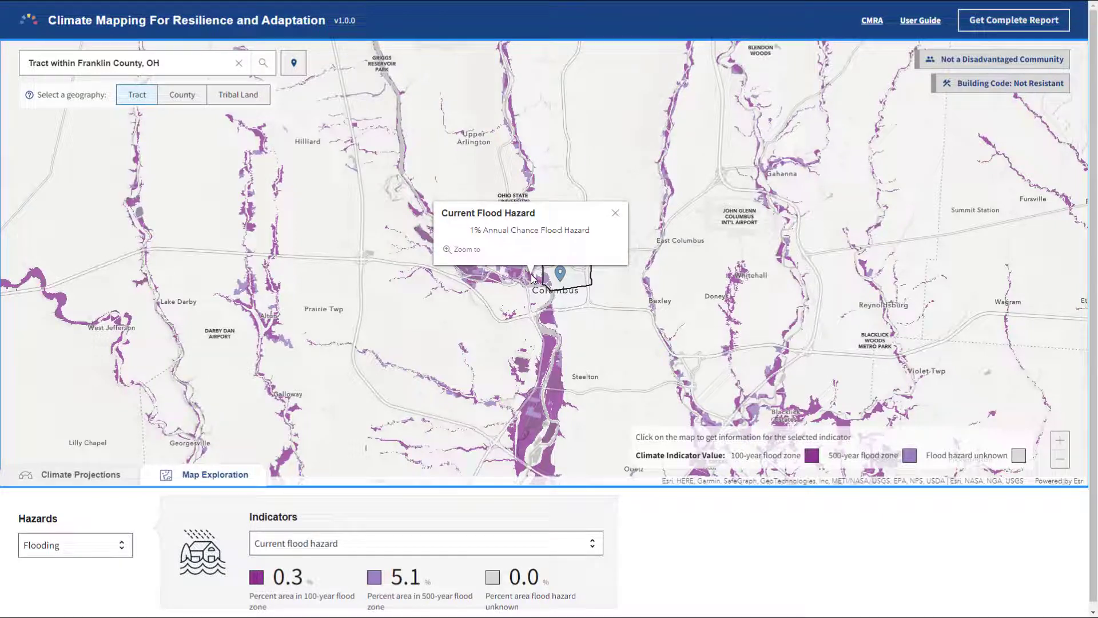
pyautogui.click(557, 548)
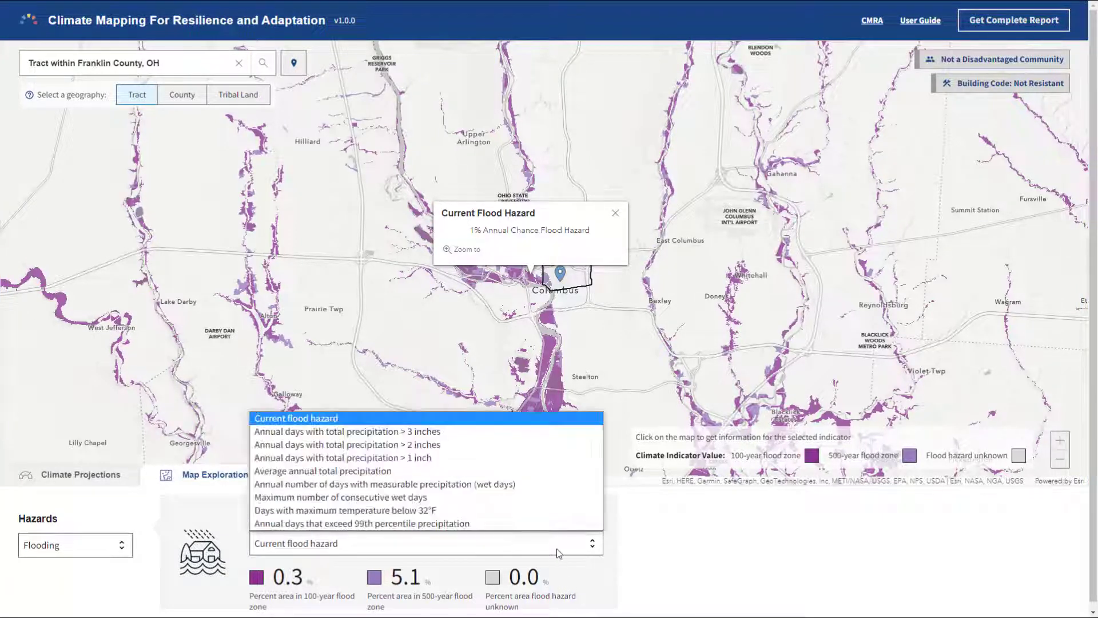
# Step: Pick an indicator and set Late Century (2070–2099) with higher emissions (RCP 8.5)
pyautogui.click(500, 458)
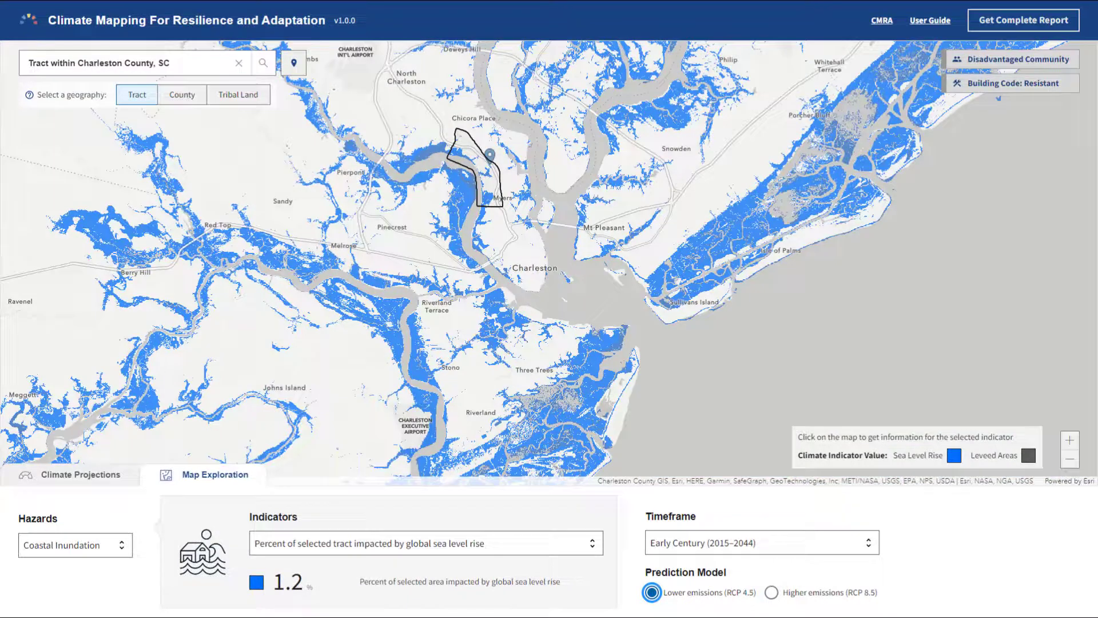
pyautogui.click(717, 551)
pyautogui.click(715, 523)
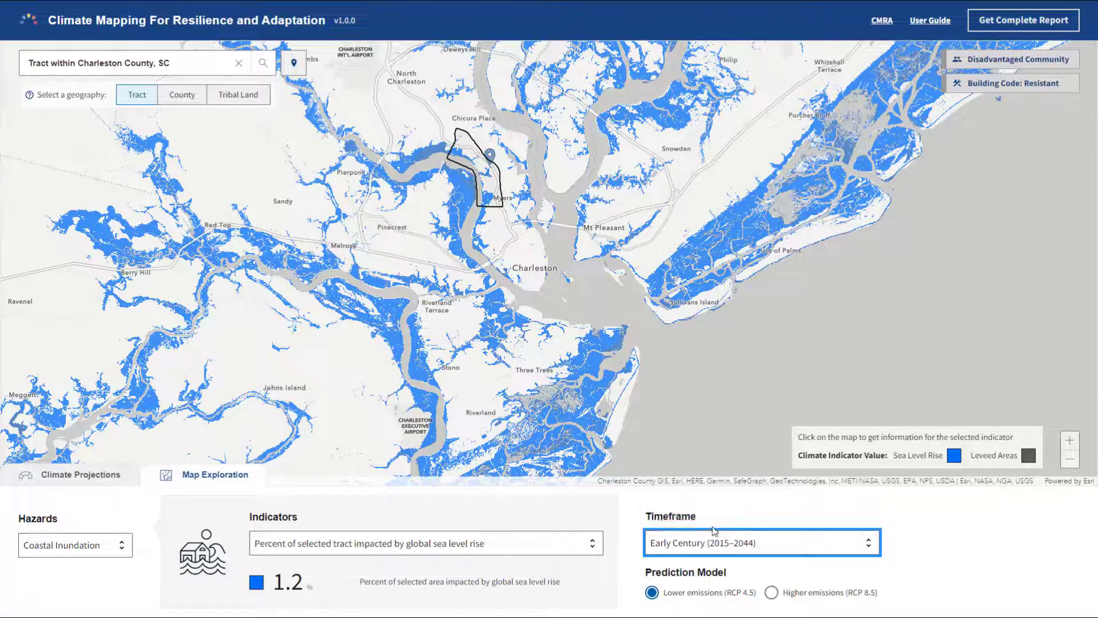
pyautogui.click(772, 593)
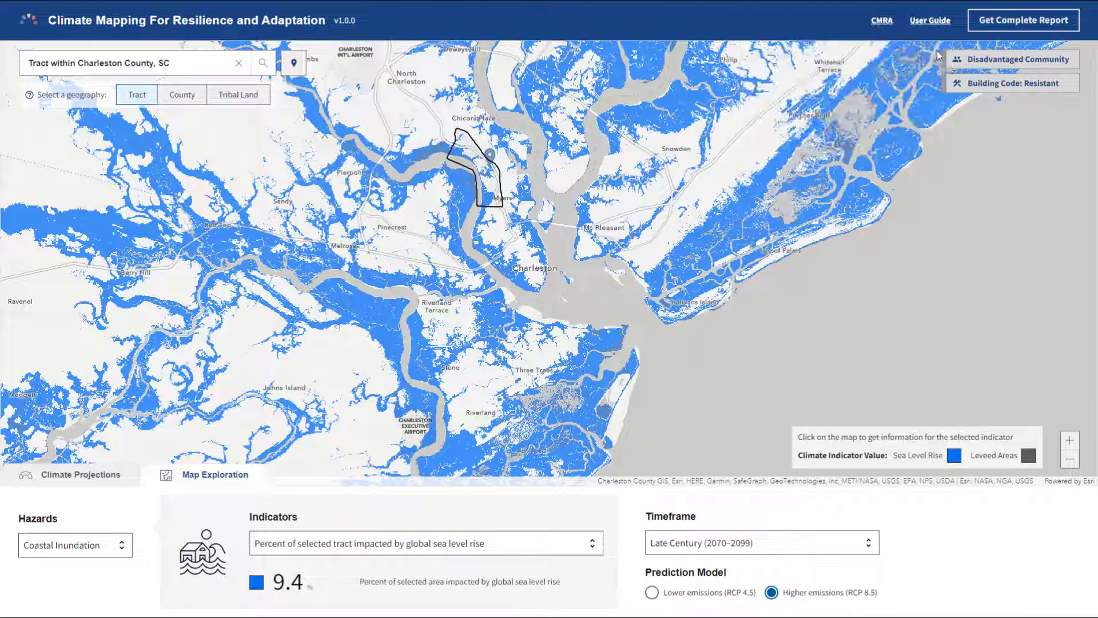
# Step: Review the Disadvantaged Community and Building Code badges, then get the tract's complete report
pyautogui.moveTo(967, 61)
pyautogui.moveTo(977, 86)
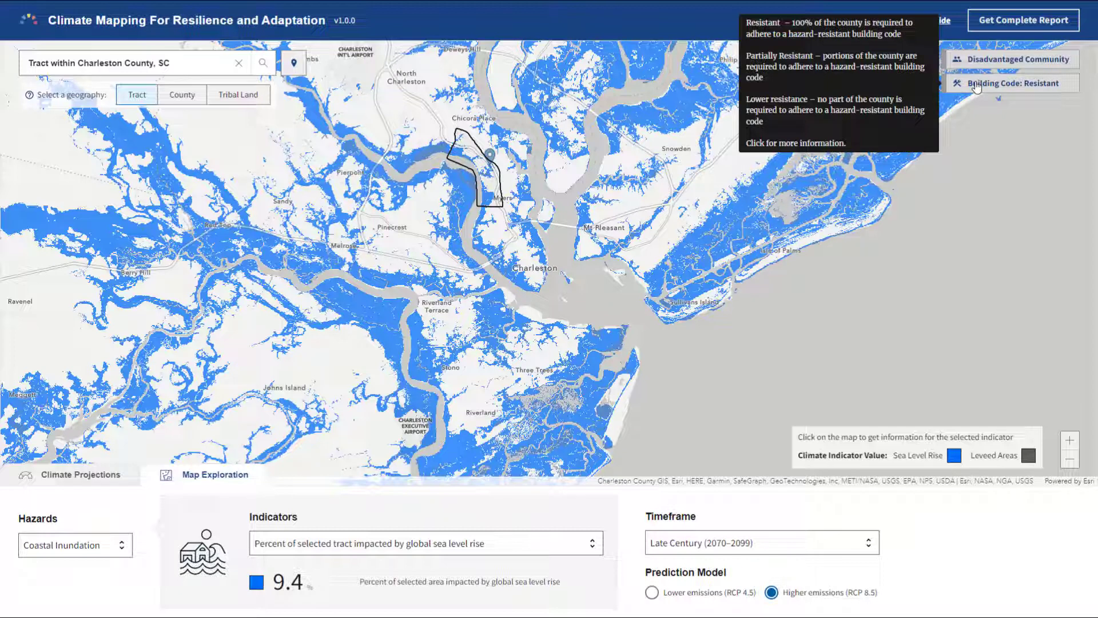
pyautogui.click(1028, 23)
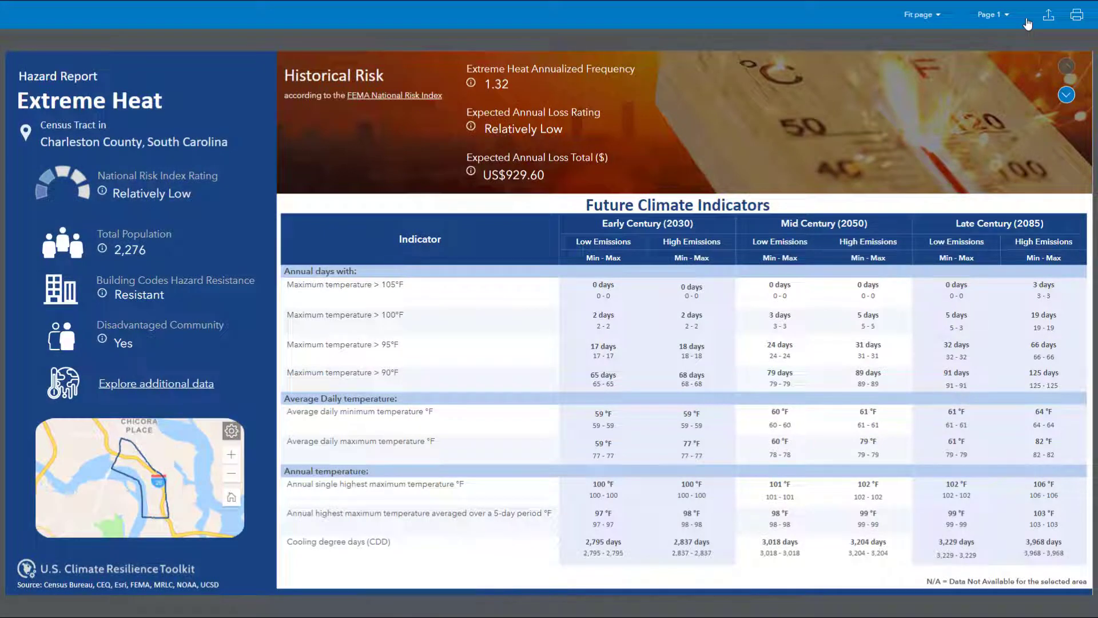
# Step: Page through Drought, Wildfire and Flooding to the Coastal Inundation report page
pyautogui.click(1066, 95)
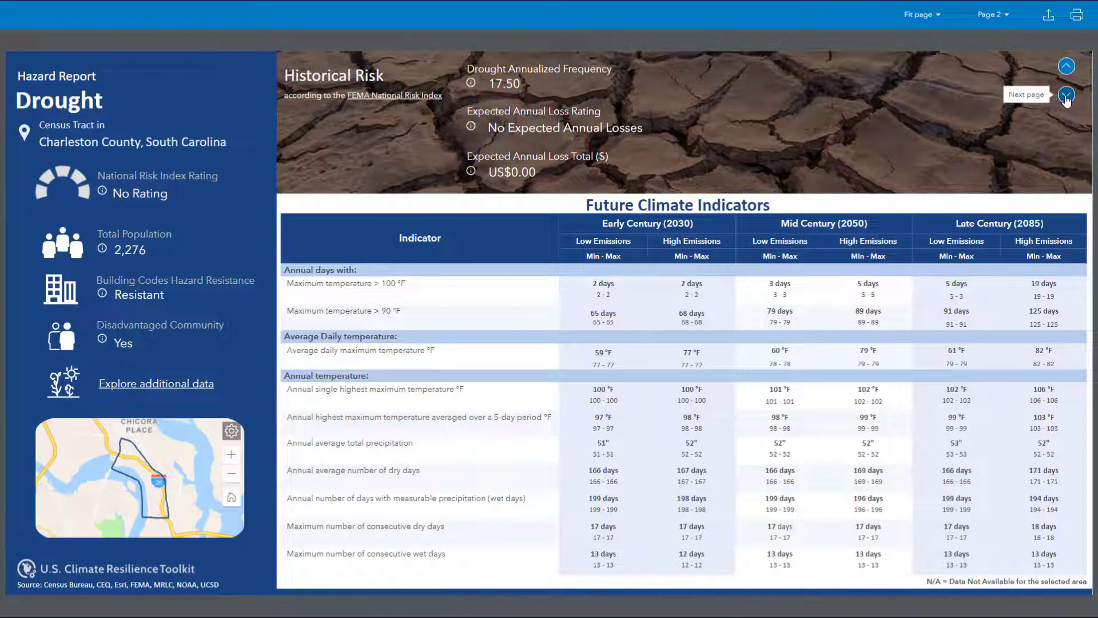
pyautogui.click(1067, 95)
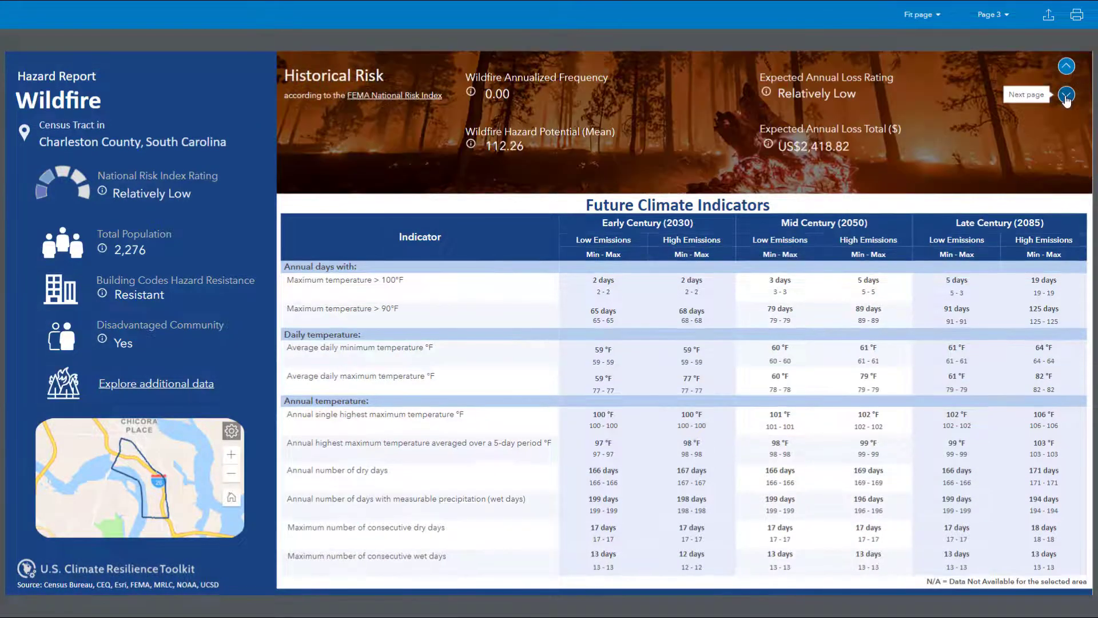
pyautogui.click(1066, 95)
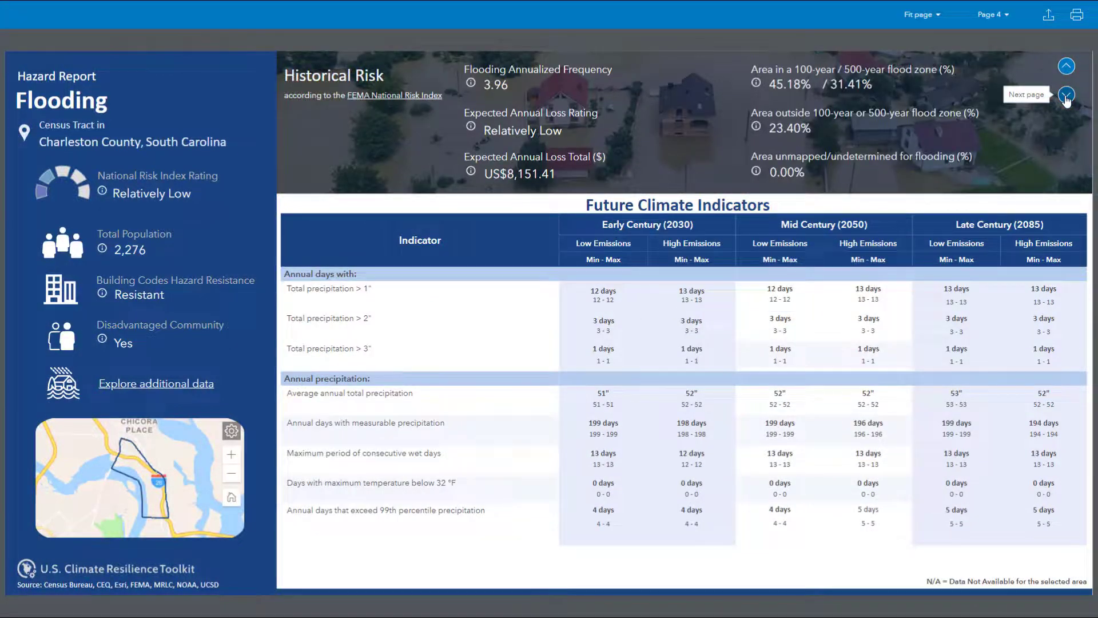
pyautogui.click(1066, 94)
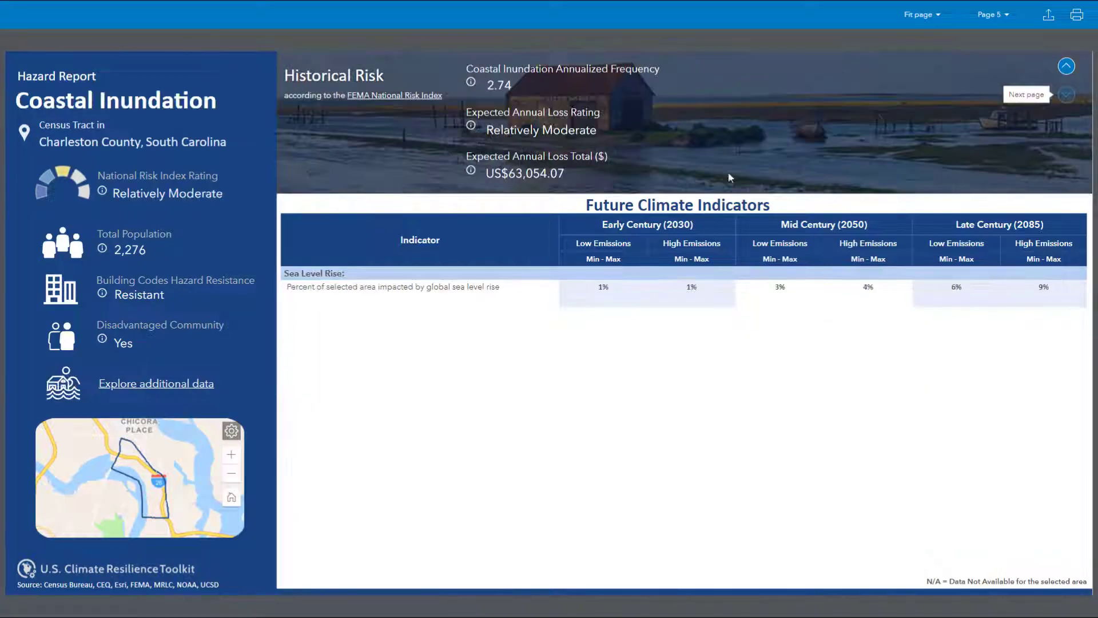
# Step: View the Total Population and building code hazard resistance explanations
pyautogui.click(137, 252)
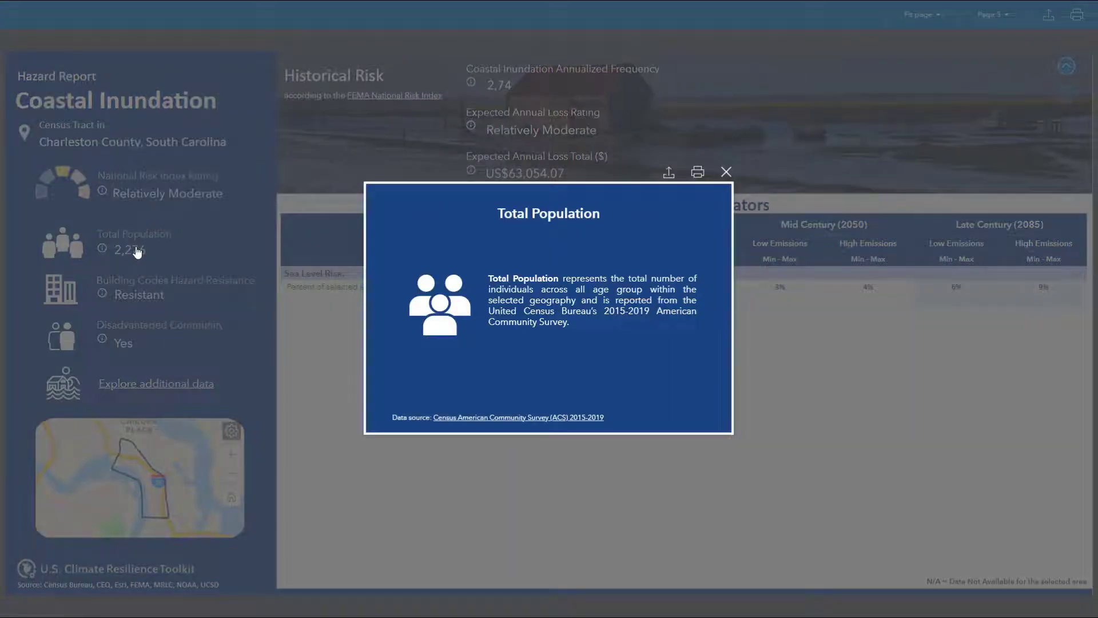
pyautogui.click(135, 246)
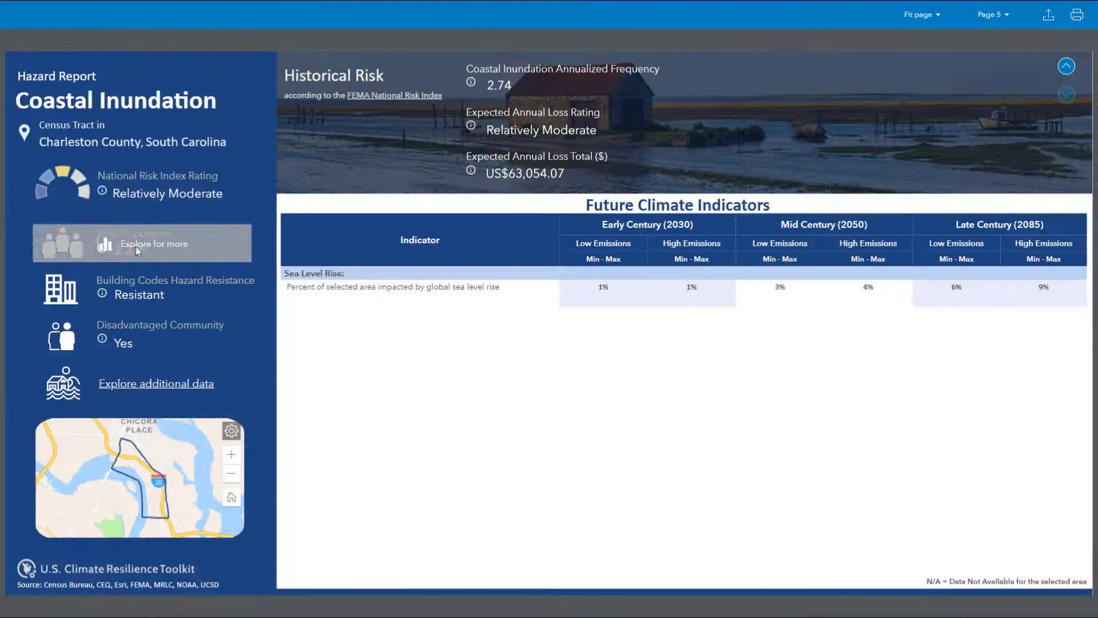
pyautogui.click(126, 290)
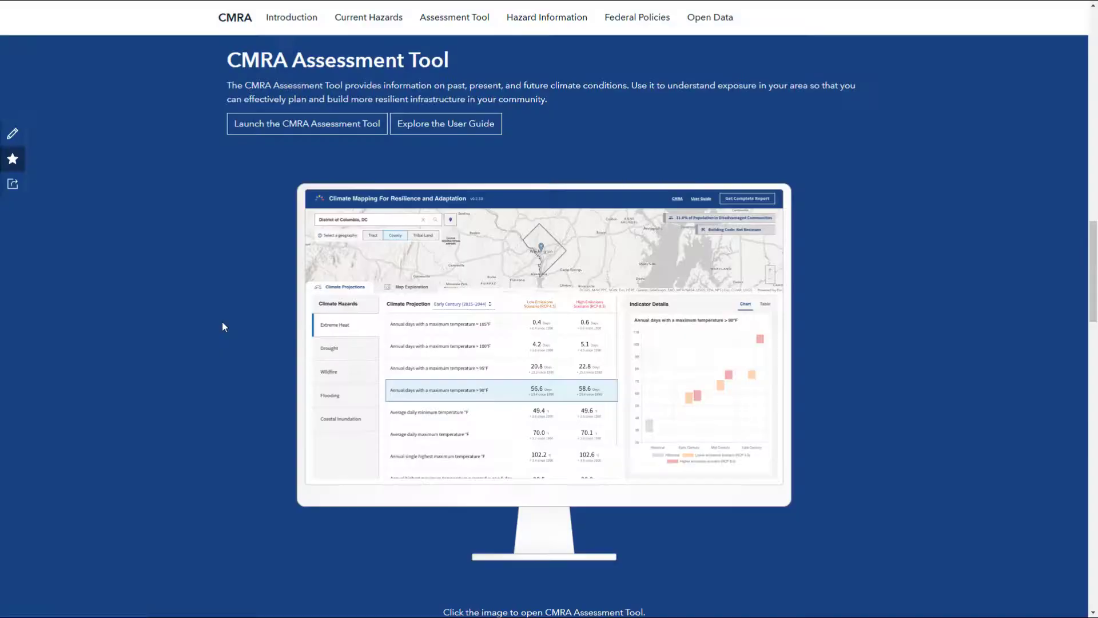
# Step: Open the Assessment Tool user guide and the full User Guide, scrolling through it
pyautogui.click(458, 131)
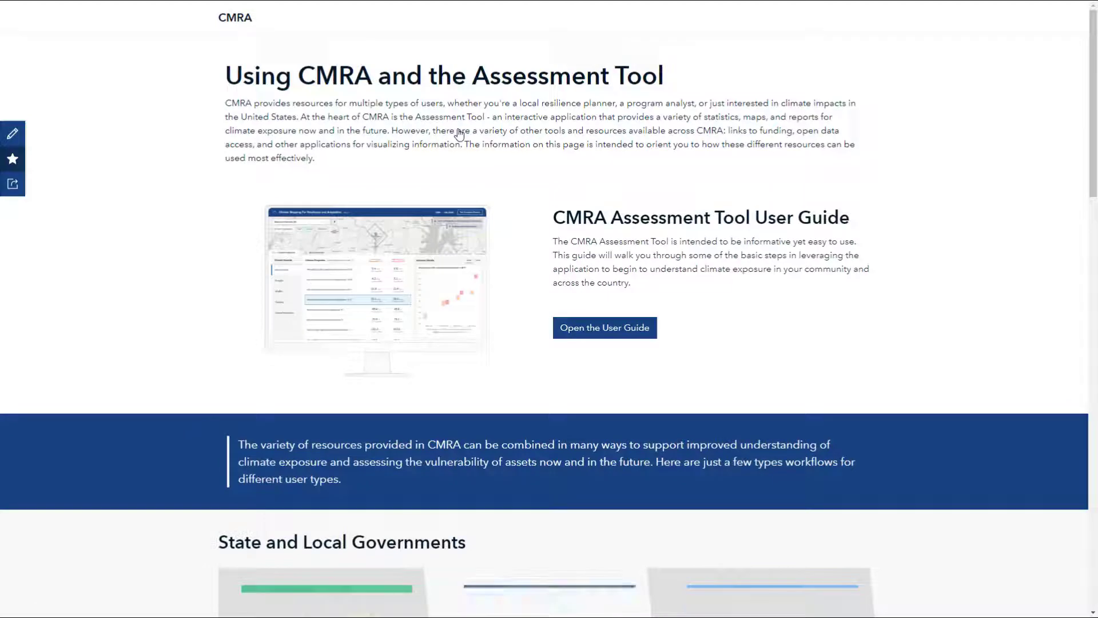
pyautogui.moveTo(1093, 161); pyautogui.dragTo(595, 326)
pyautogui.click(595, 324)
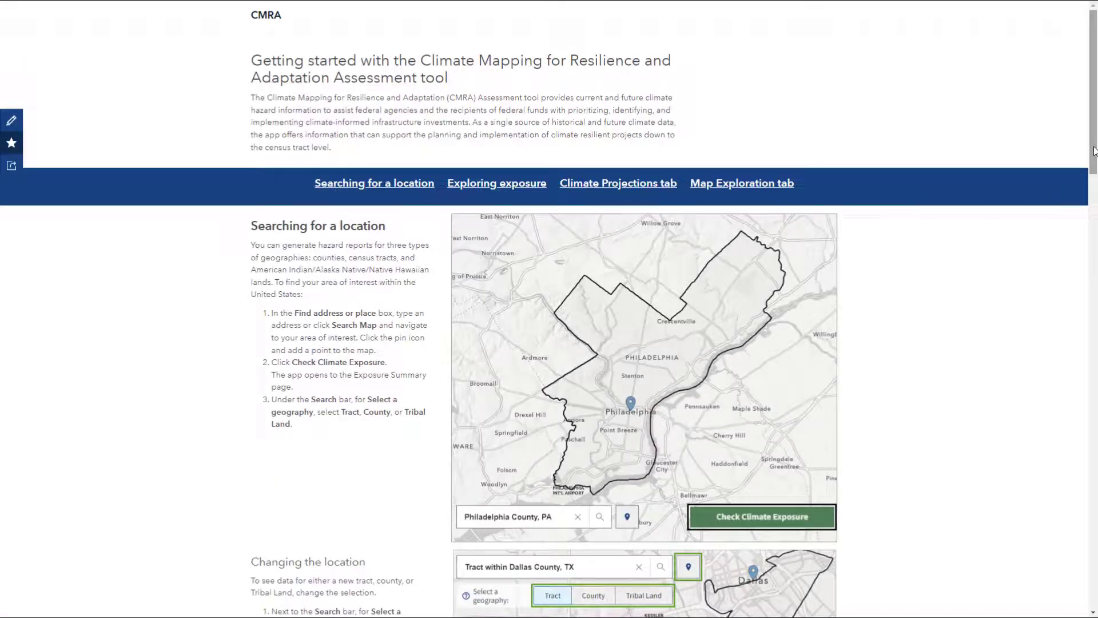
pyautogui.moveTo(1095, 180); pyautogui.dragTo(1096, 252)
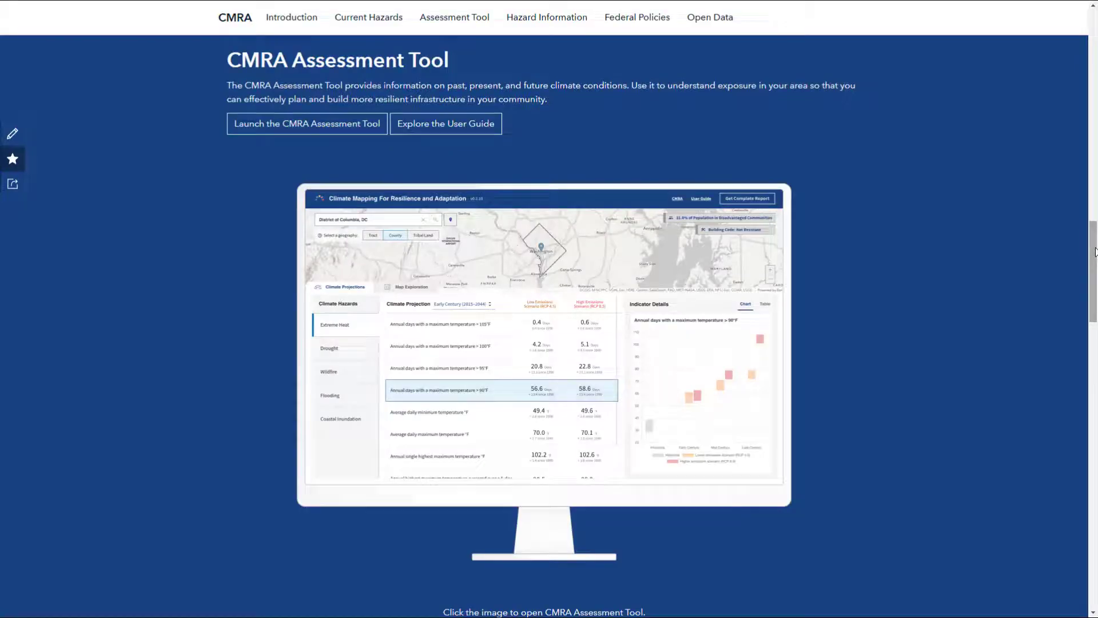
pyautogui.moveTo(1096, 252); pyautogui.dragTo(1091, 515)
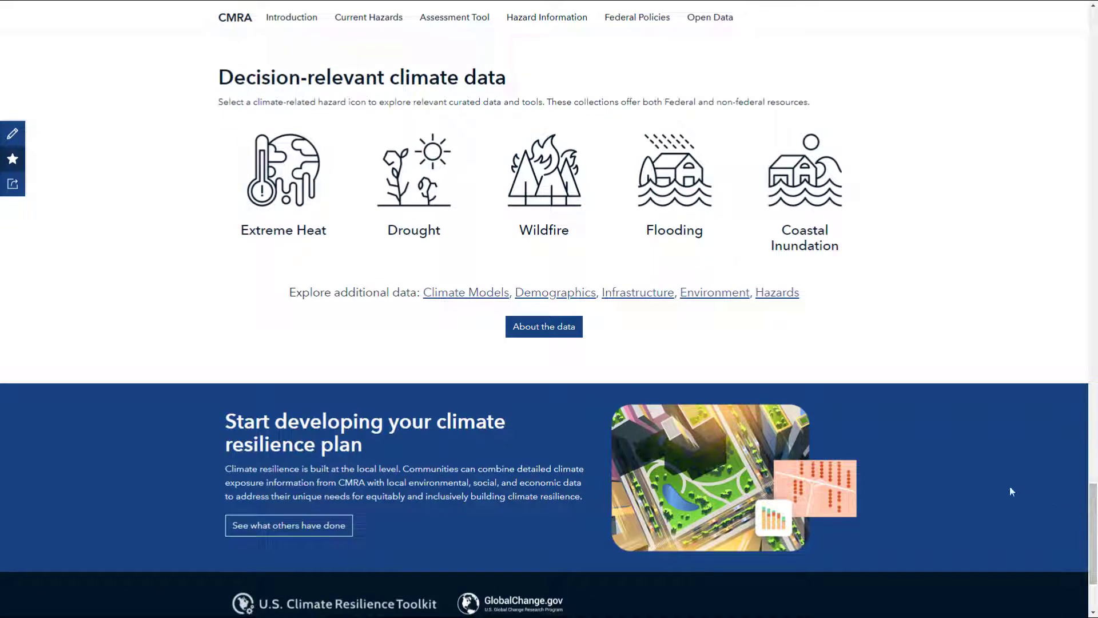
# Step: Open the Wildfire Curated Content gallery of seven datasets and launch a search for more wildfire data
pyautogui.click(553, 233)
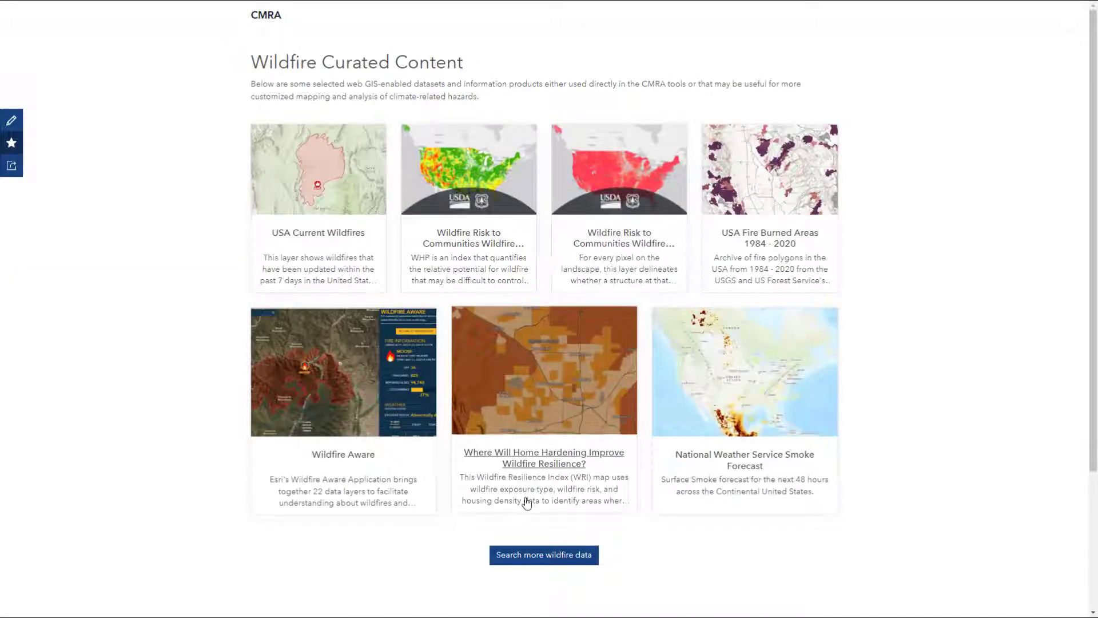
pyautogui.click(536, 557)
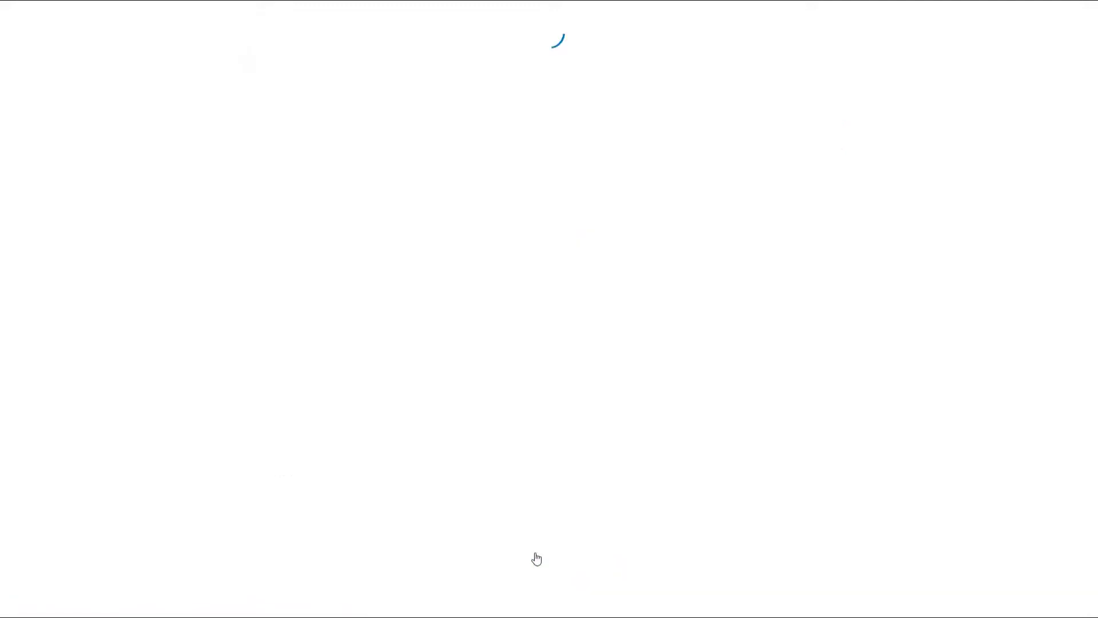